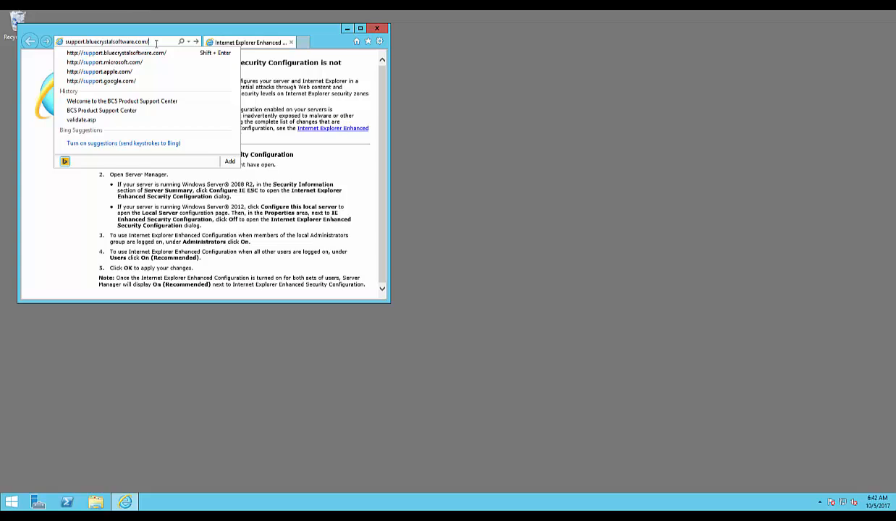
Open support.bluecrystalsoftware.com and log in to the BCS Product Support Center with the saved user name and account password
key(Return)
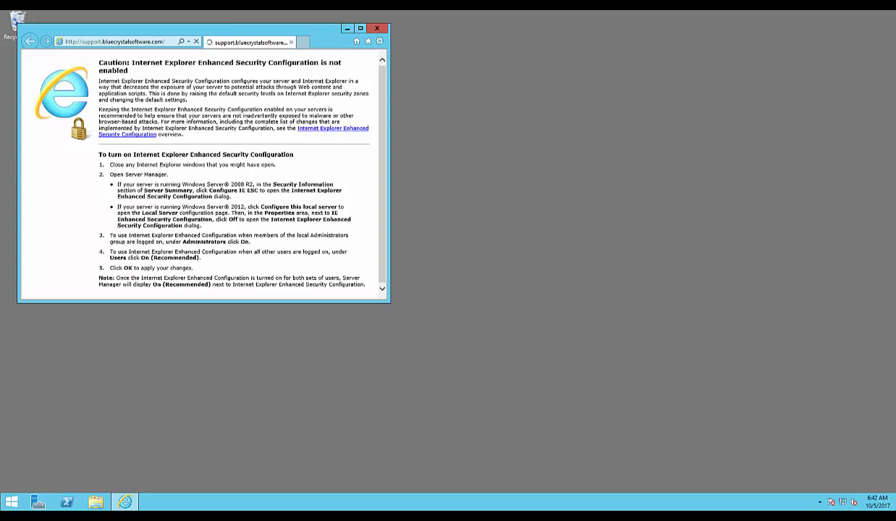
drag(310, 32, 536, 115)
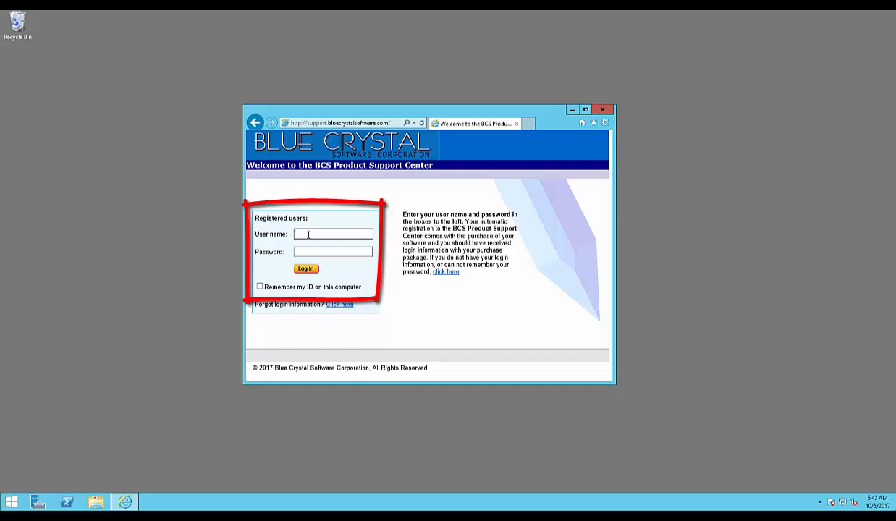
click(308, 234)
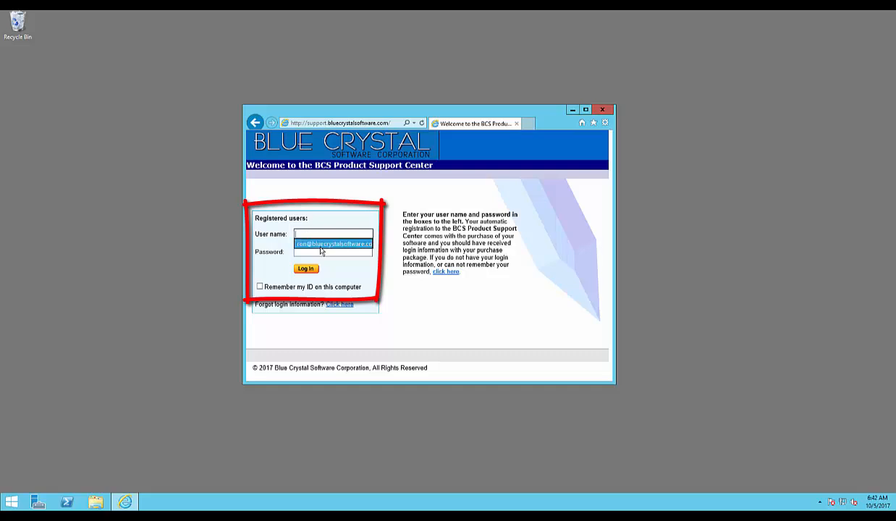
click(354, 242)
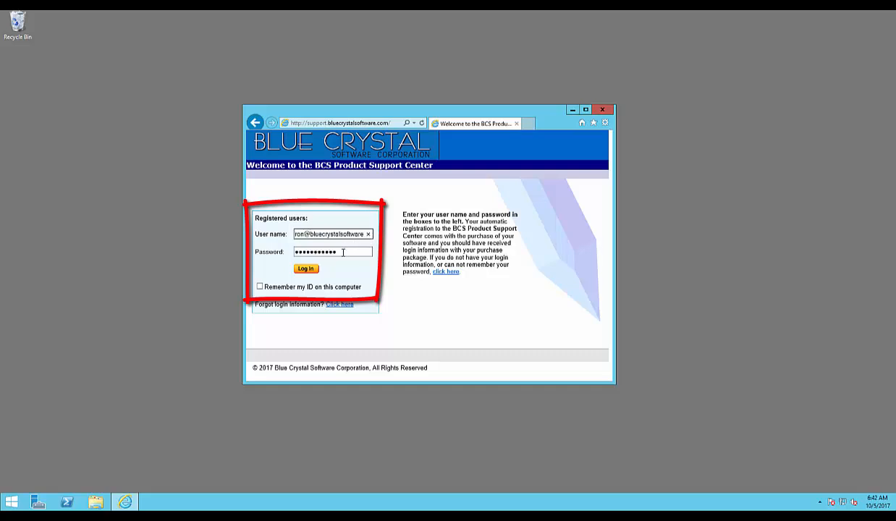
click(305, 270)
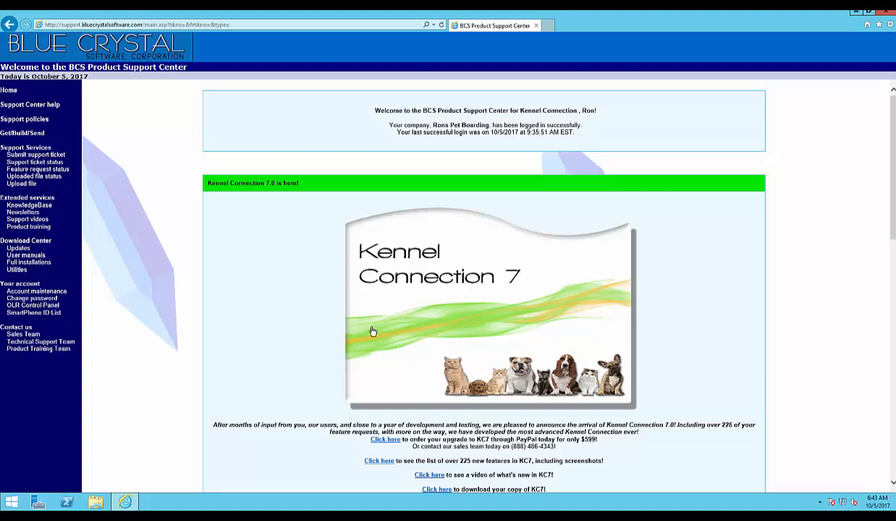
Download and save the Kennel Connection 7.0 installer KC7Setup.exe from the Full installations page
click(34, 263)
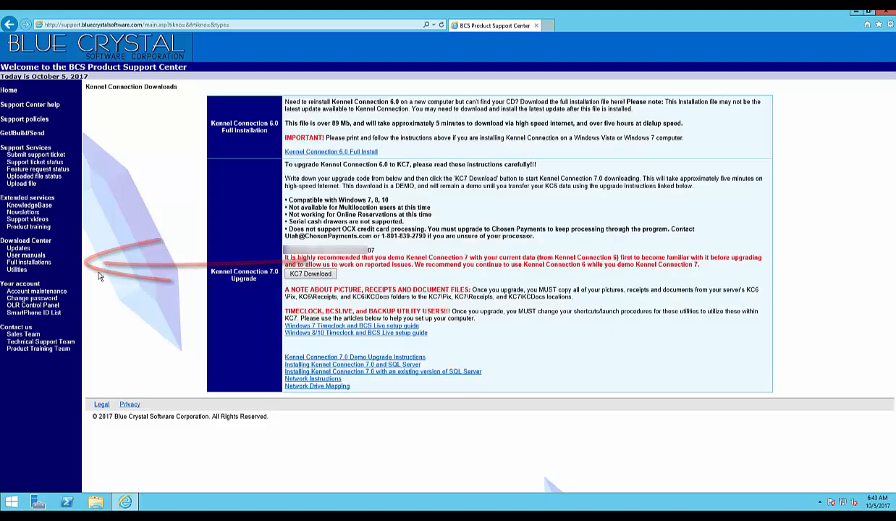
click(321, 279)
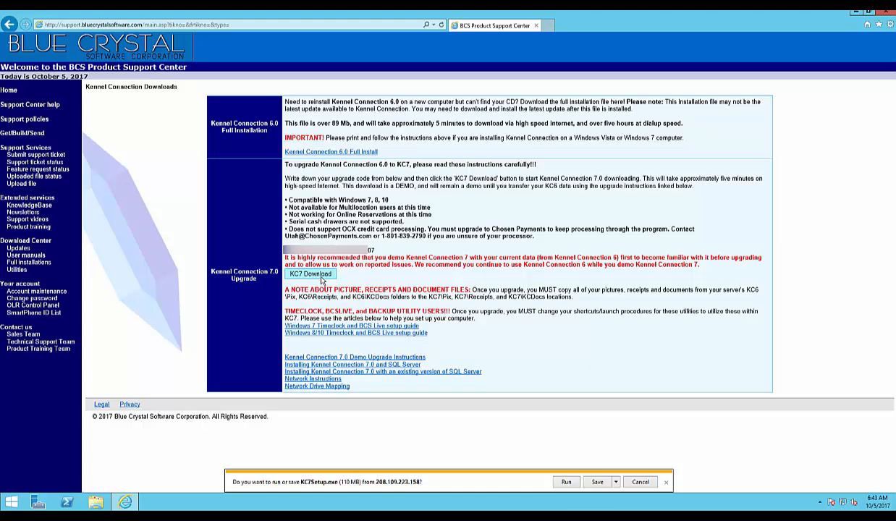
click(596, 483)
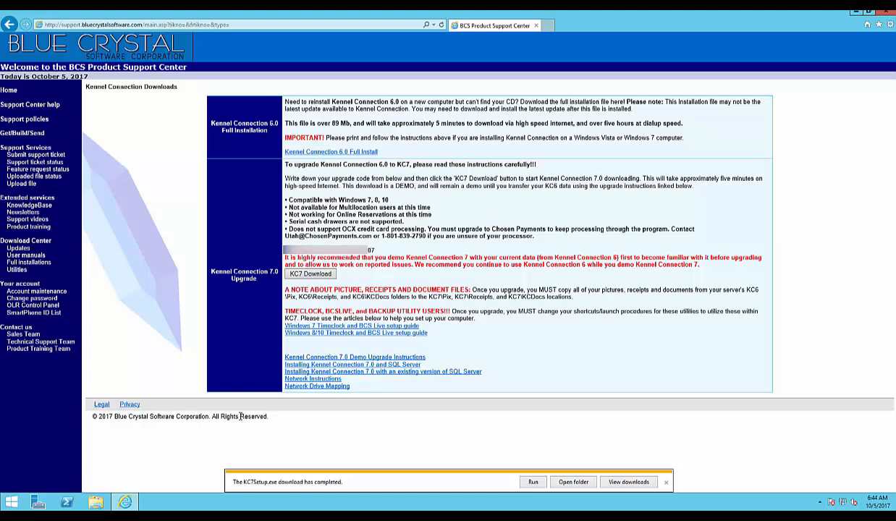
Download and save the latest KC7 update, kc7-702b.exe, from the Updates page, and close the browser
click(18, 249)
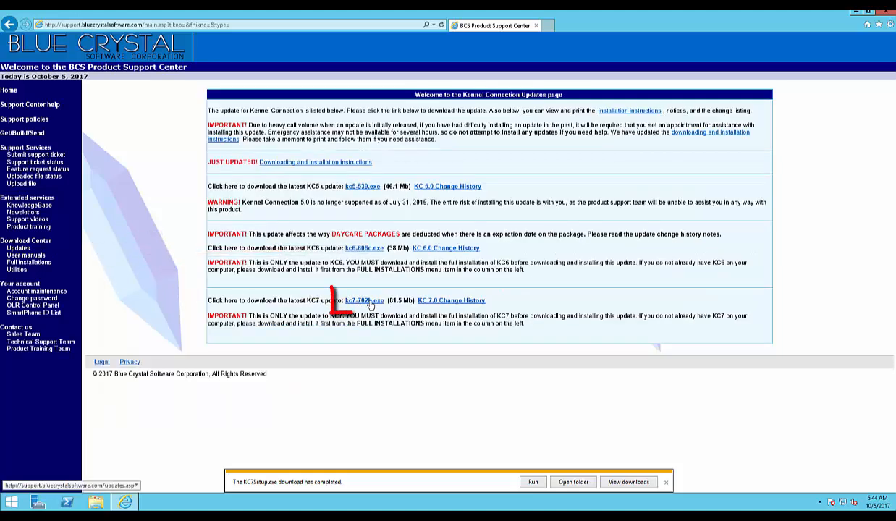
click(366, 302)
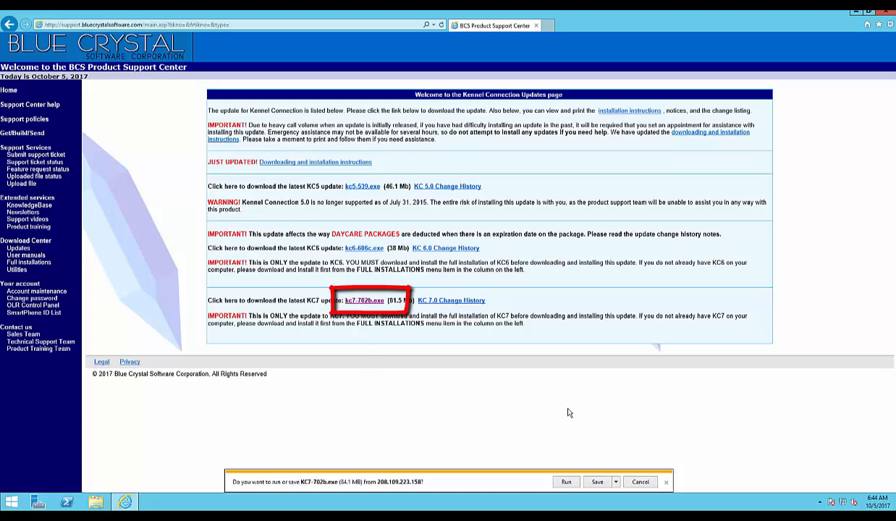
click(597, 482)
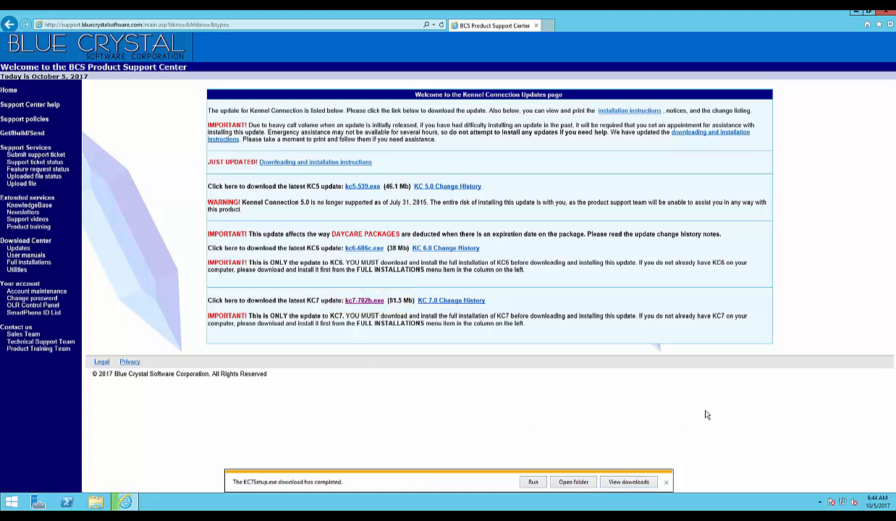
click(666, 483)
click(886, 12)
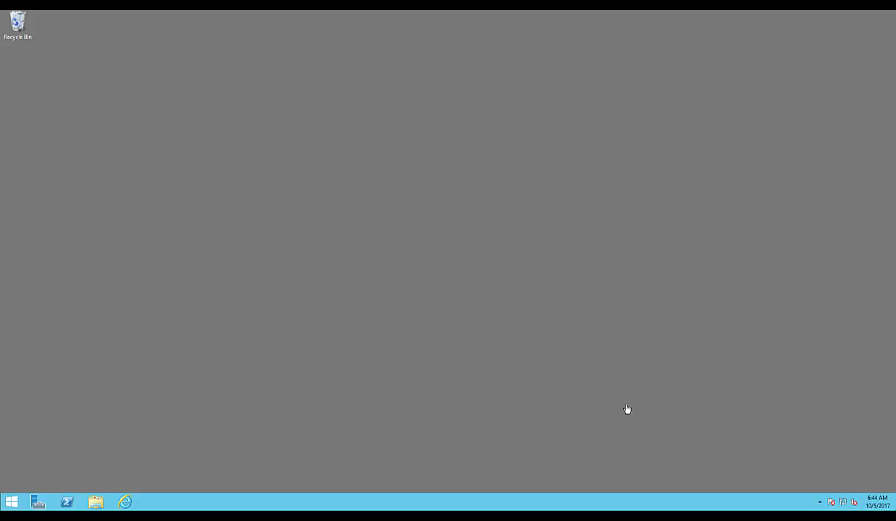
Open the Downloads folder in File Explorer and run KC7Setup as administrator
click(95, 501)
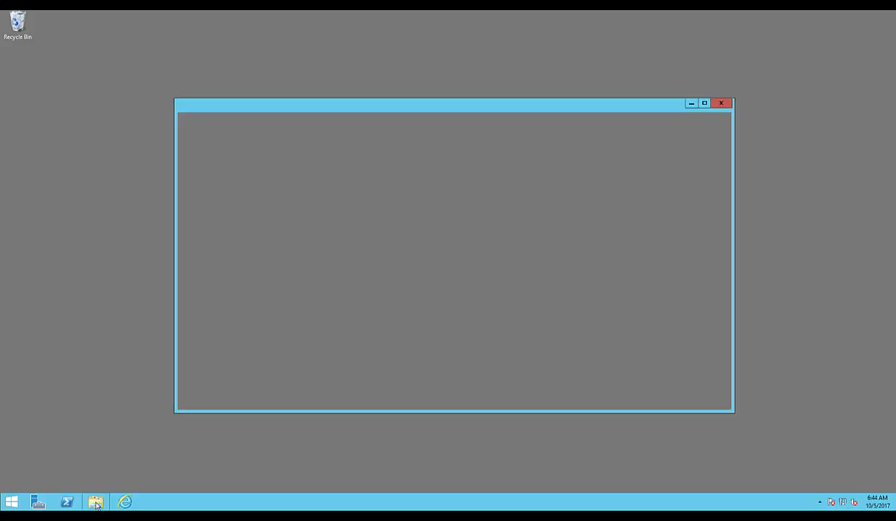
click(215, 170)
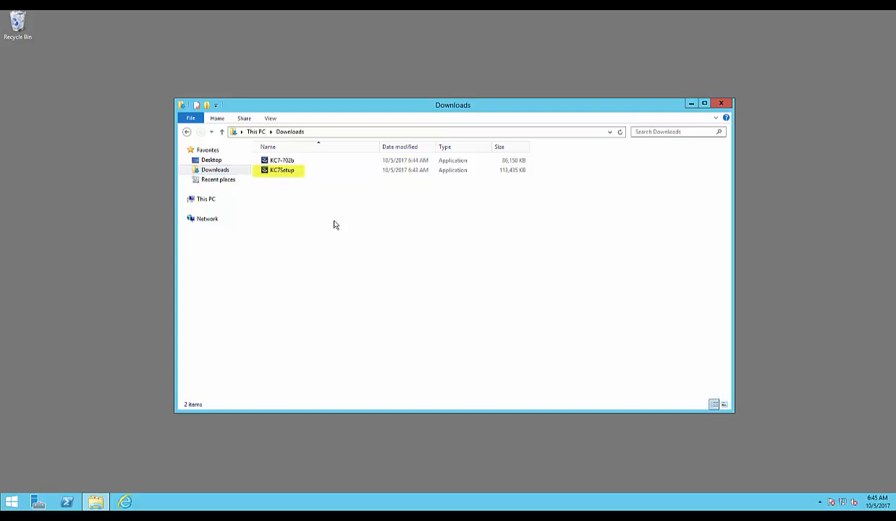
click(286, 171)
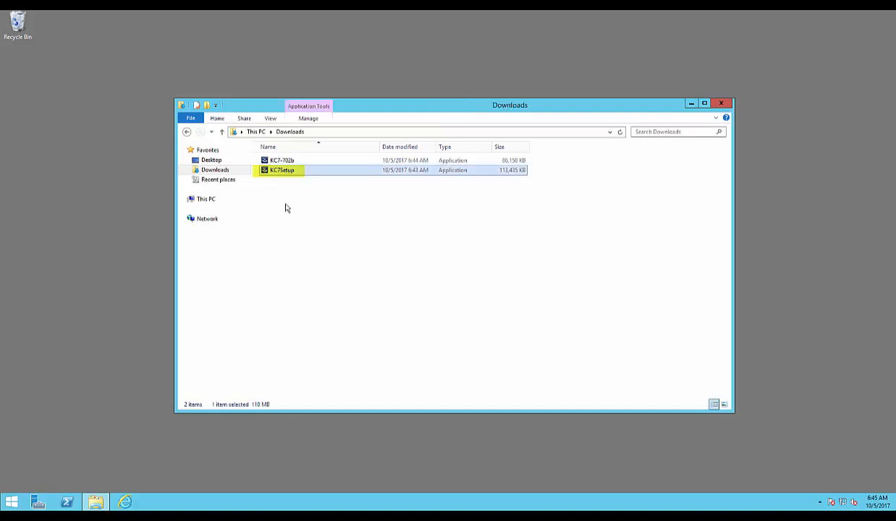
right_click(287, 172)
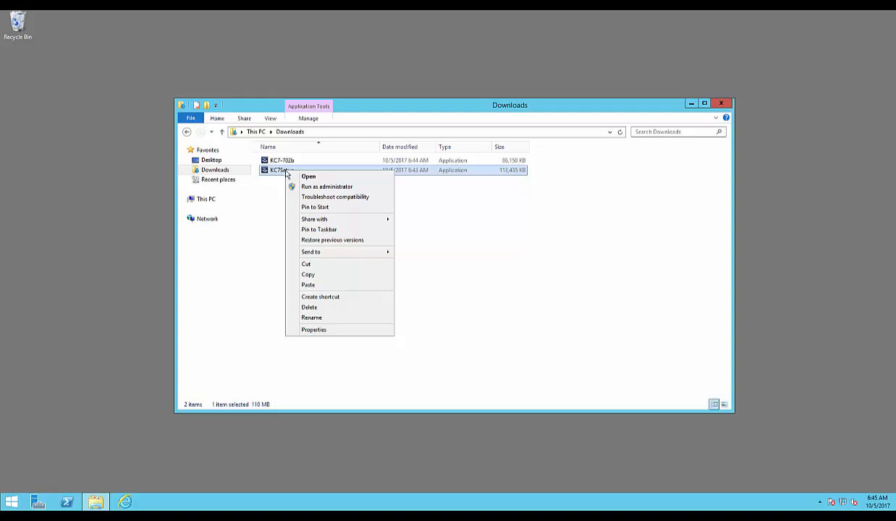
click(323, 186)
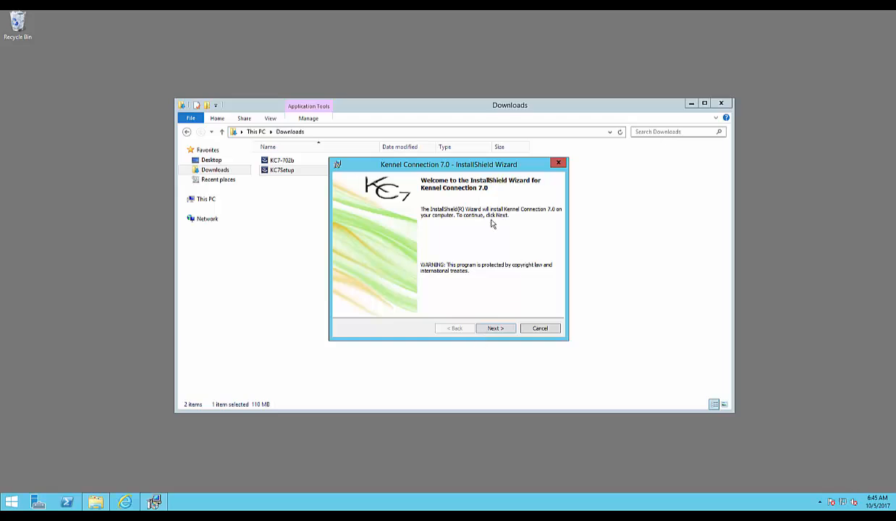
Install Kennel Connection 7.0 to C:\KC7\, accepting the license agreement, and finish the wizard
click(504, 330)
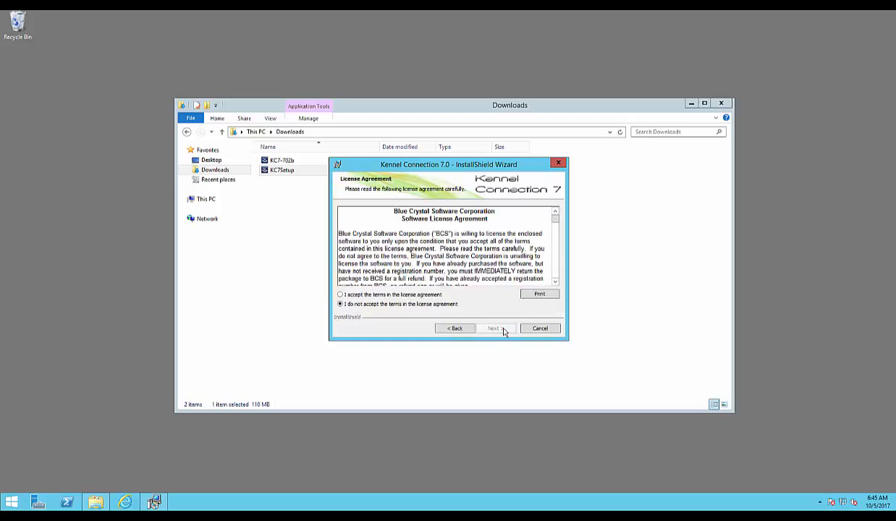
click(342, 295)
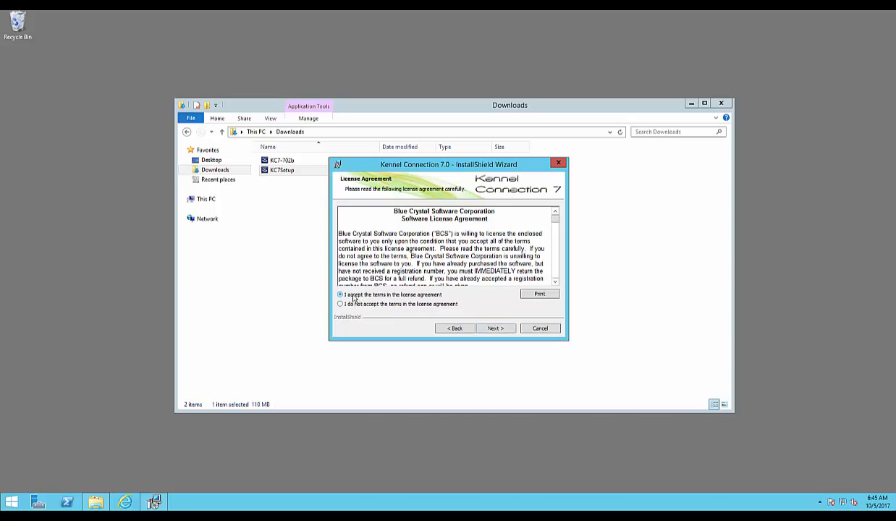
click(502, 331)
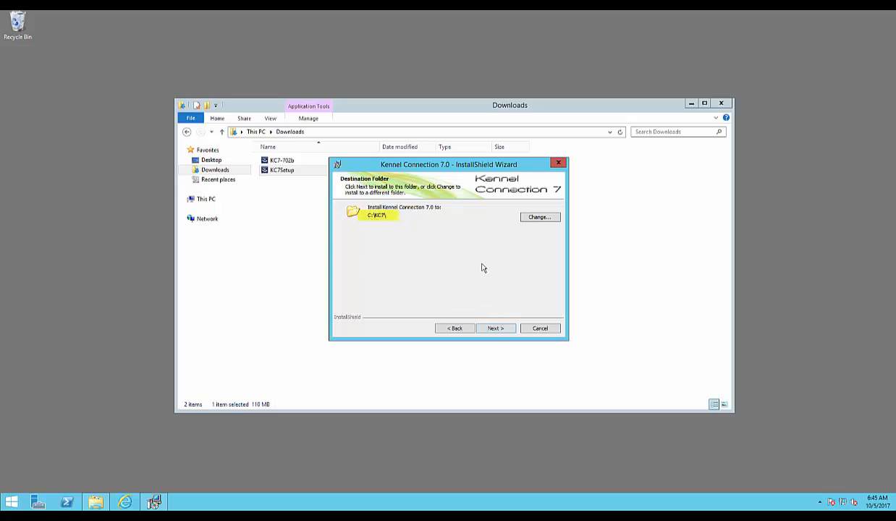
click(497, 329)
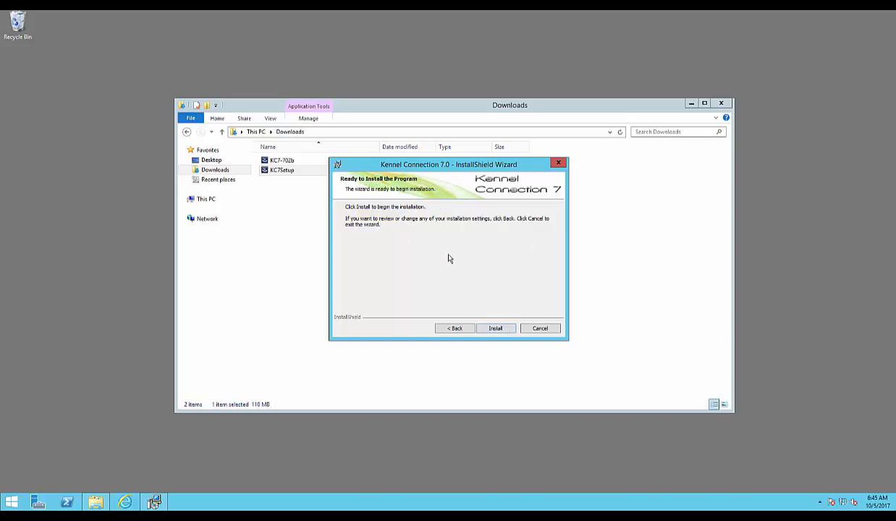
click(496, 328)
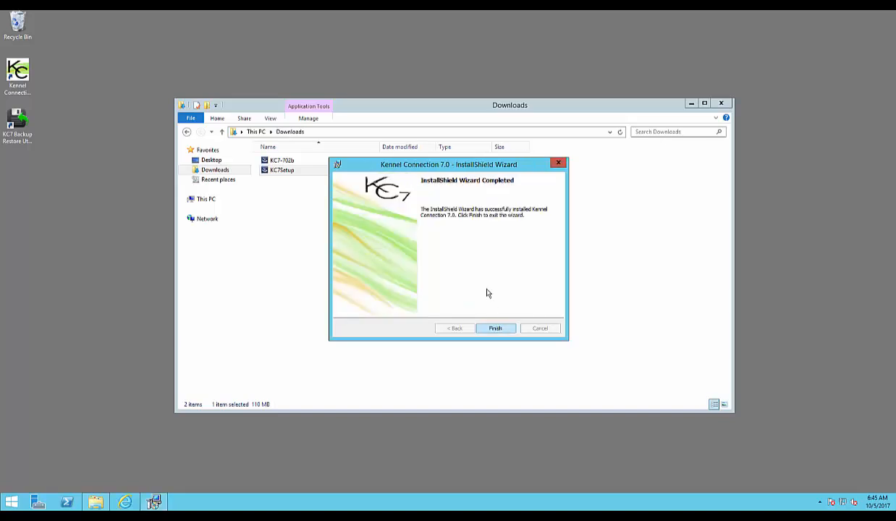
click(496, 328)
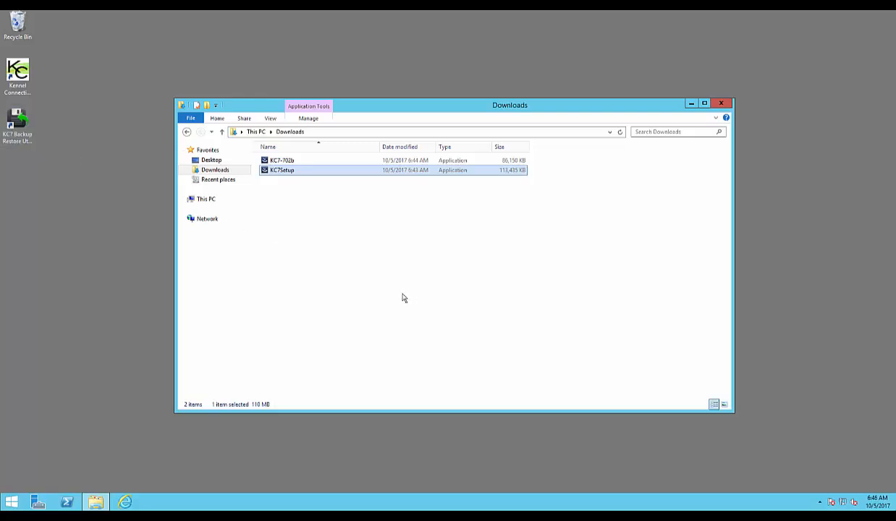
Run KC7-702b as administrator, complete the 7.02b update installation, and close the Downloads folder
click(355, 247)
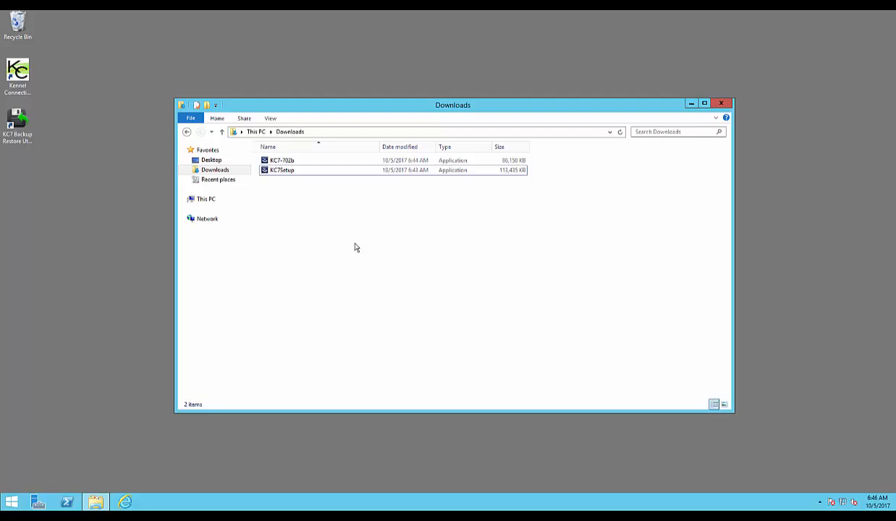
right_click(286, 163)
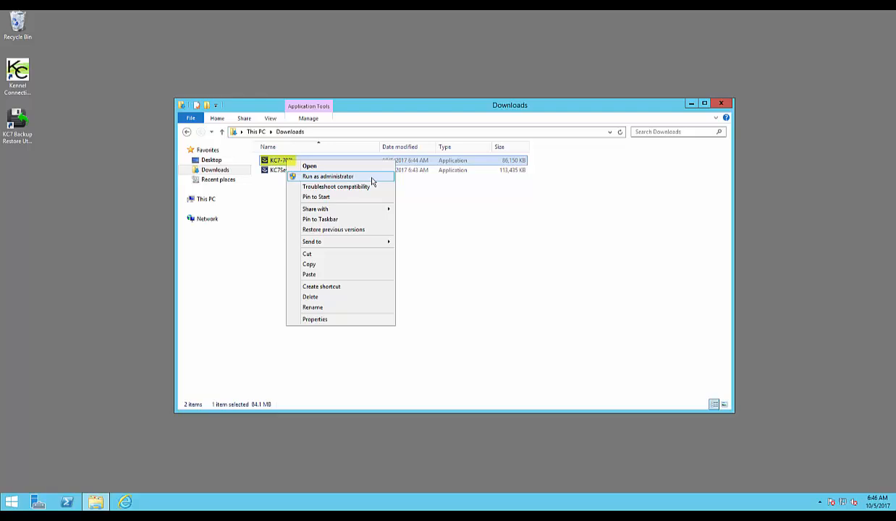
click(371, 180)
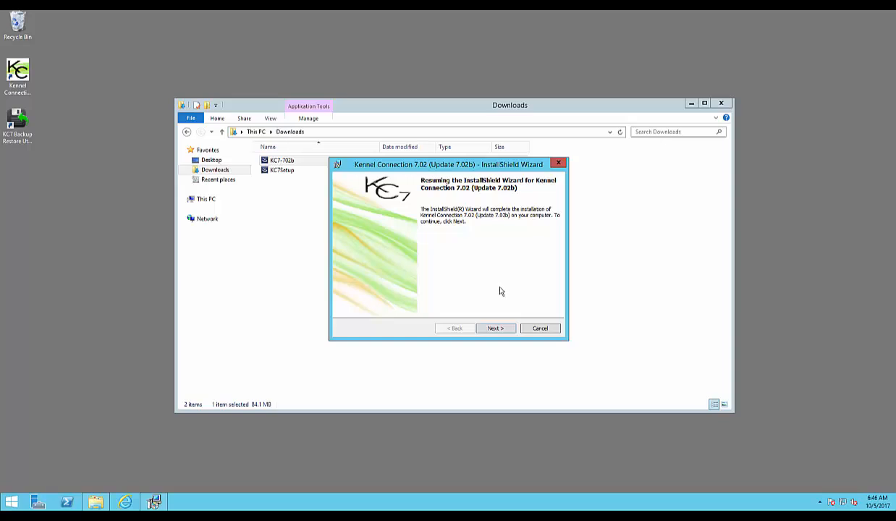
click(498, 329)
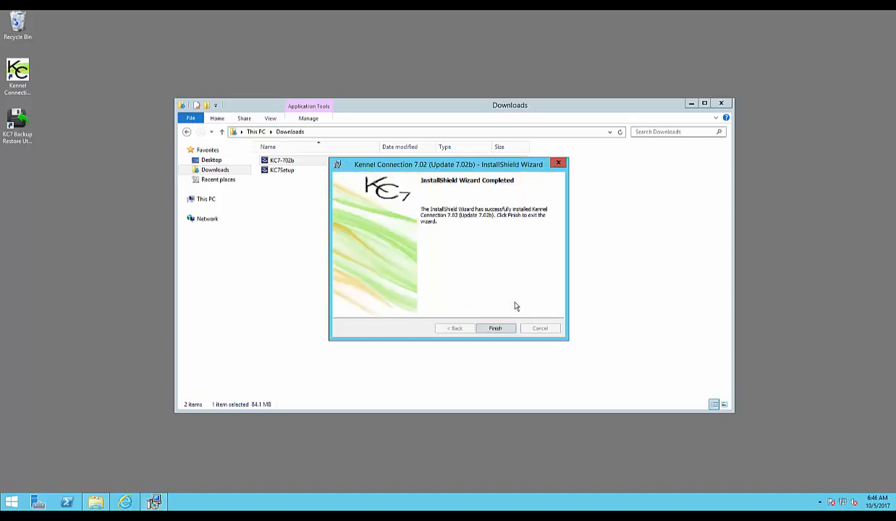
click(496, 328)
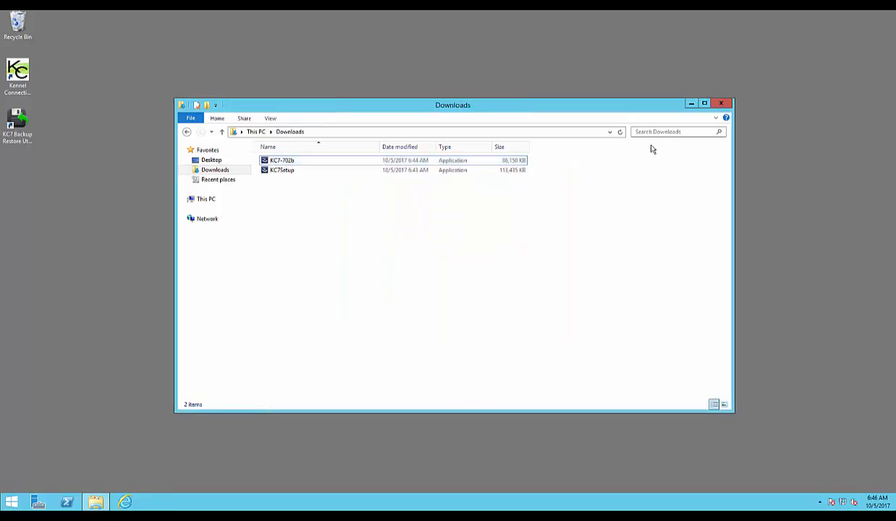
click(722, 105)
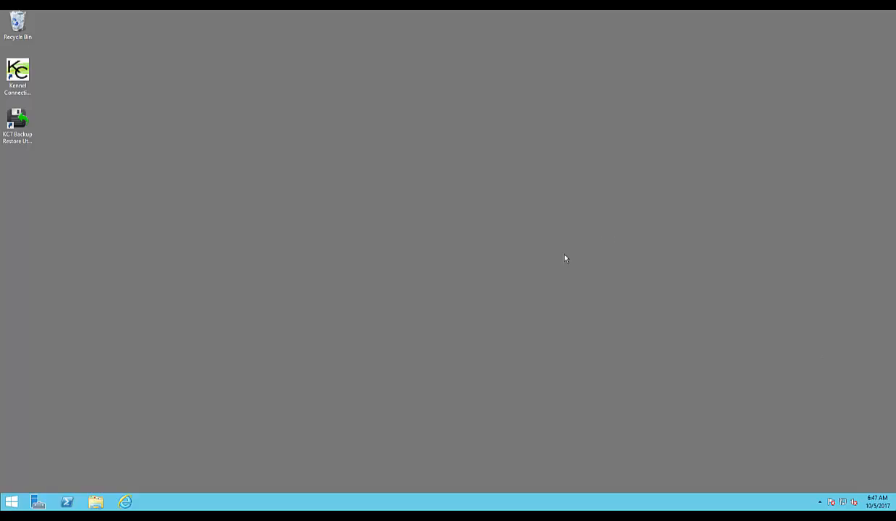
Launch Kennel Connection and configure this machine as a standalone or server computer in the Database Configuration Wizard
double_click(17, 76)
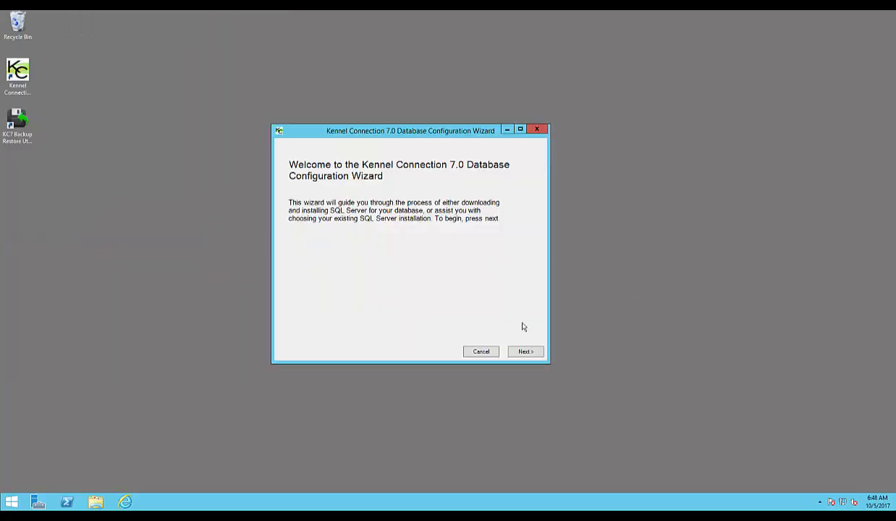
click(529, 353)
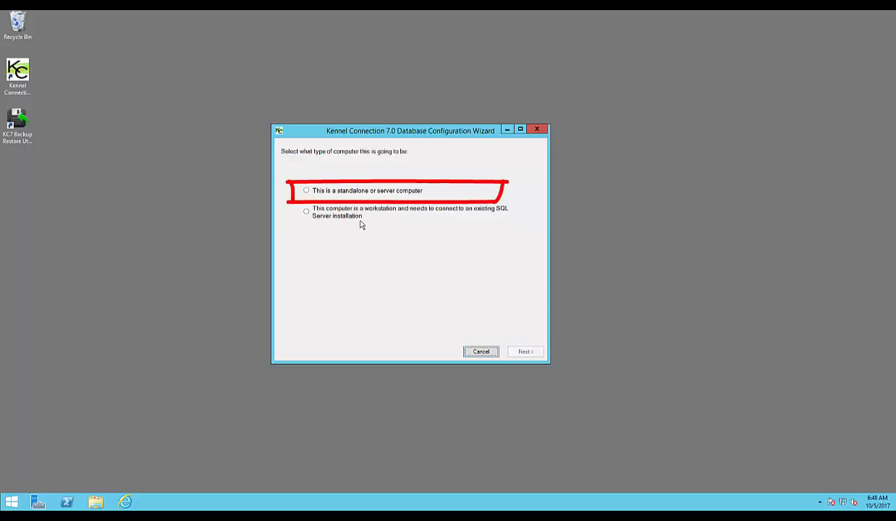
click(306, 192)
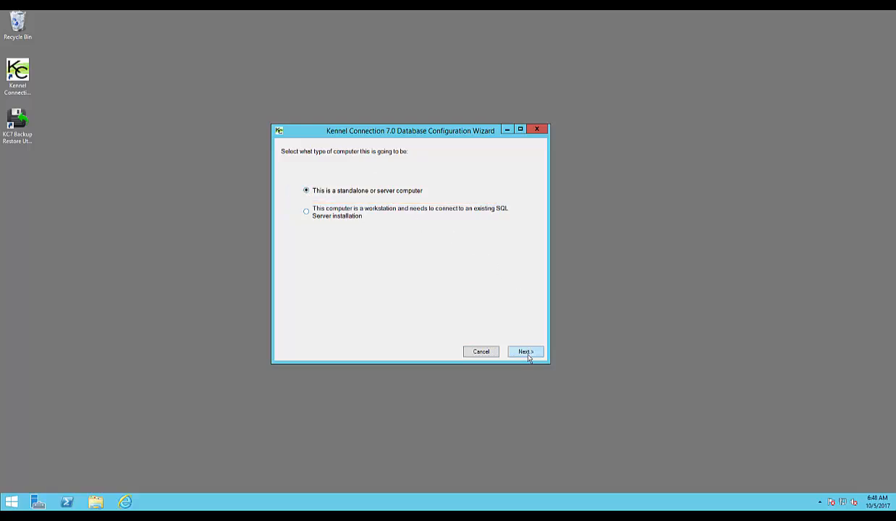
click(526, 354)
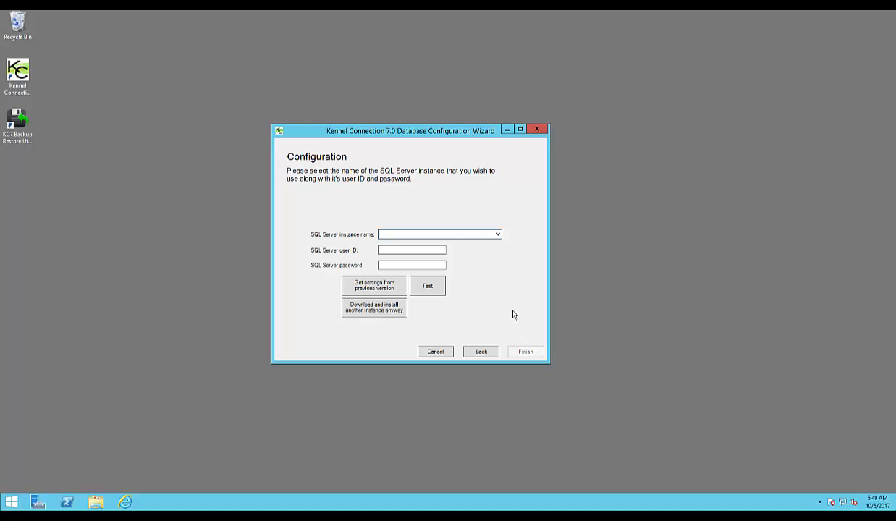
Load the SQL Server connection settings from the previous version, test the connection, and finish the Database Configuration Wizard
click(383, 287)
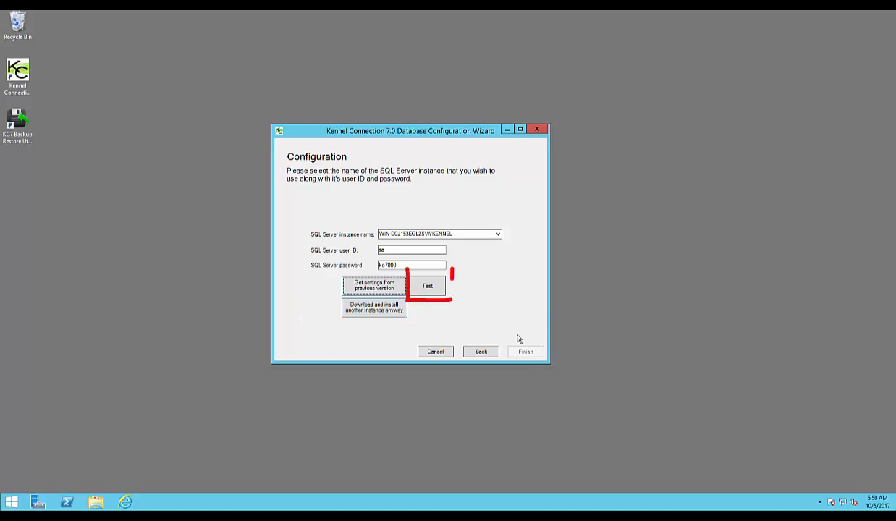
click(429, 287)
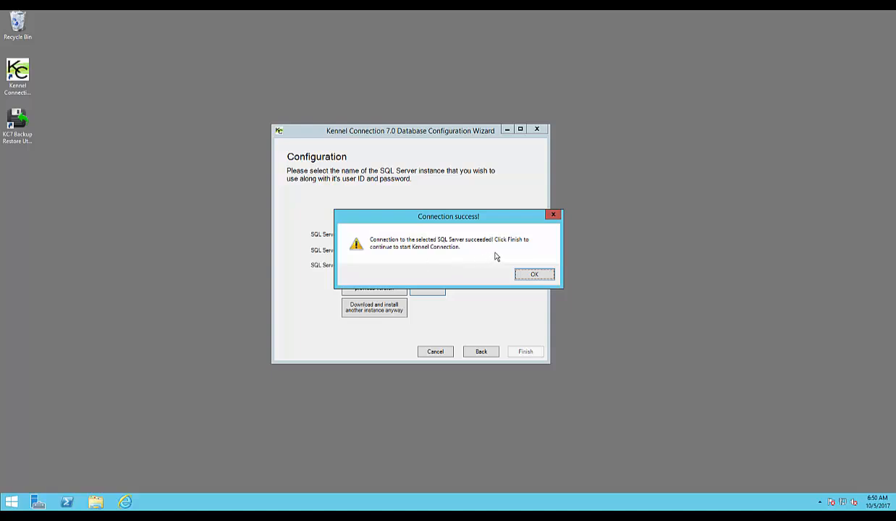
click(536, 275)
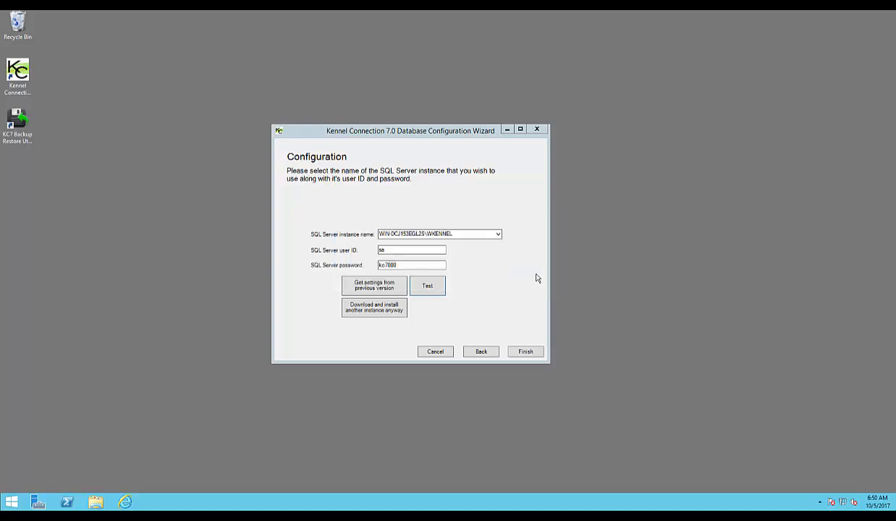
click(535, 354)
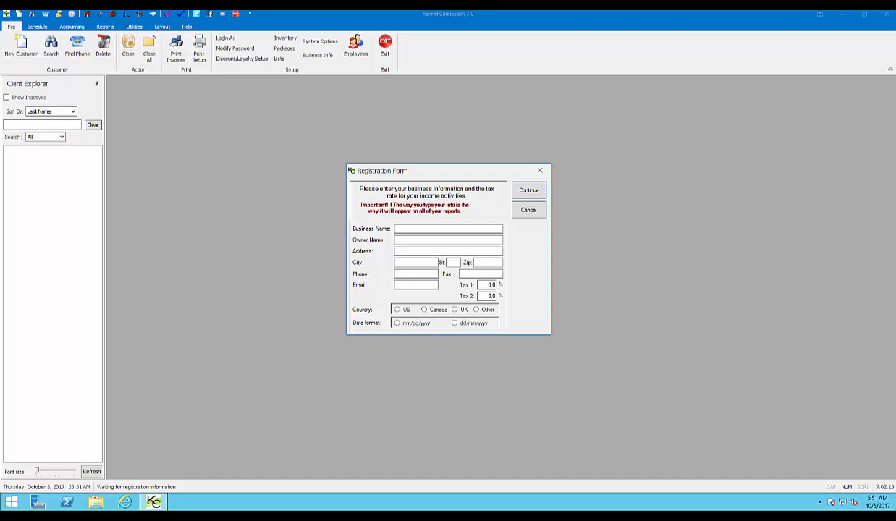
Register the business as Test Demo with country US and date format mm/dd/yyyy, and acknowledge the system information notice
click(409, 228)
text(Test Demo)
click(397, 310)
click(397, 323)
click(529, 192)
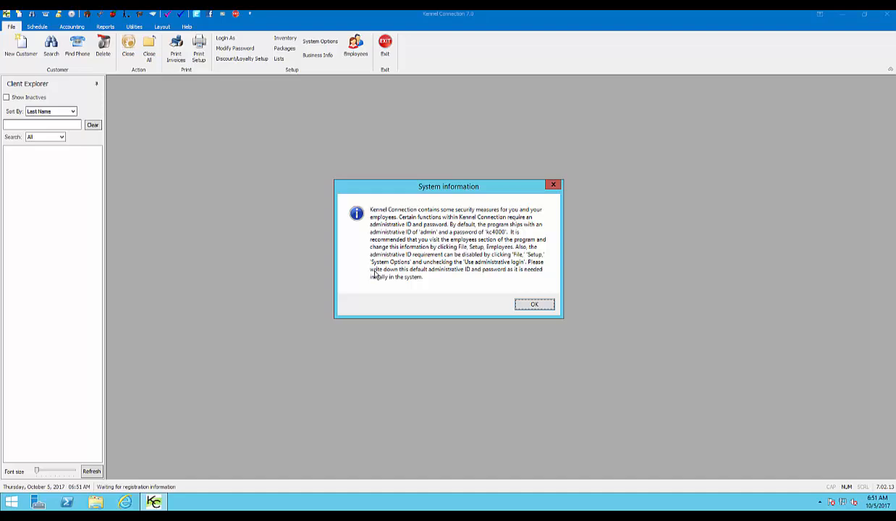
click(537, 305)
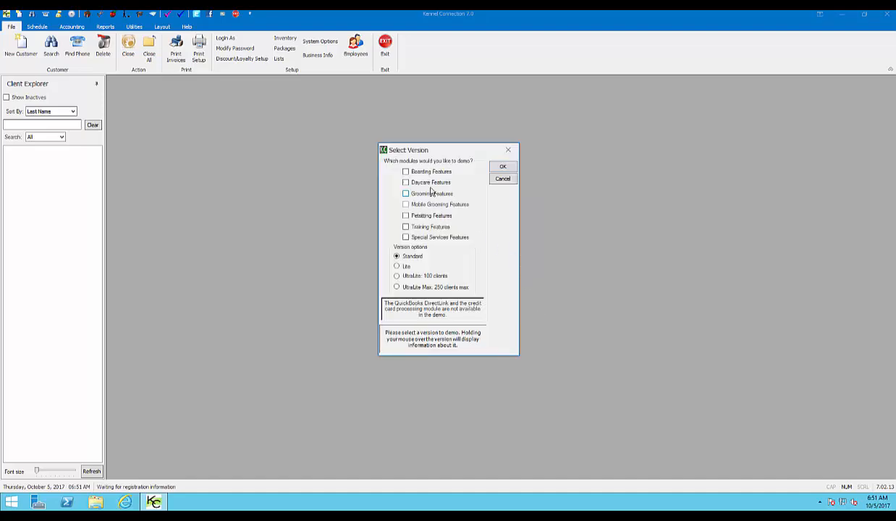
Enable the Boarding, Daycare, Grooming, Mobile Grooming, Petsitting, Training and Special Services features for the demo, and acknowledge the trial period notice
click(406, 172)
click(406, 182)
click(408, 194)
click(406, 204)
click(406, 216)
click(407, 226)
click(407, 238)
click(503, 168)
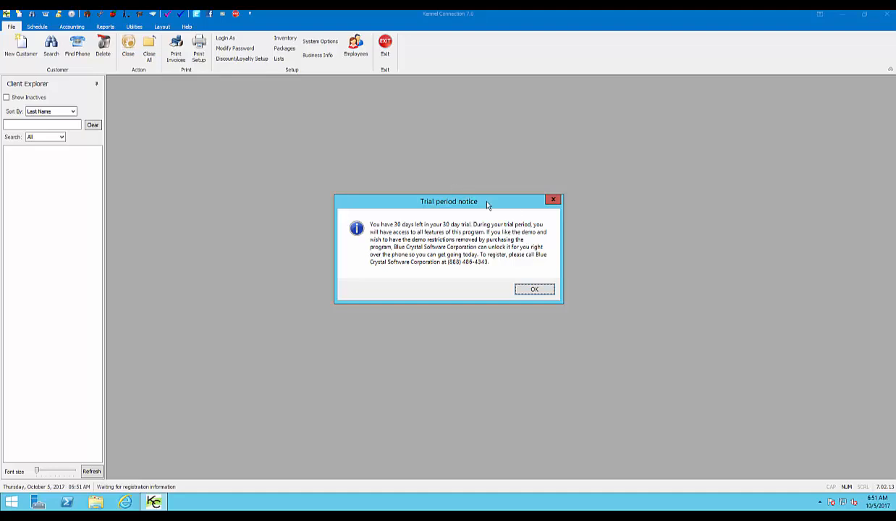
click(535, 290)
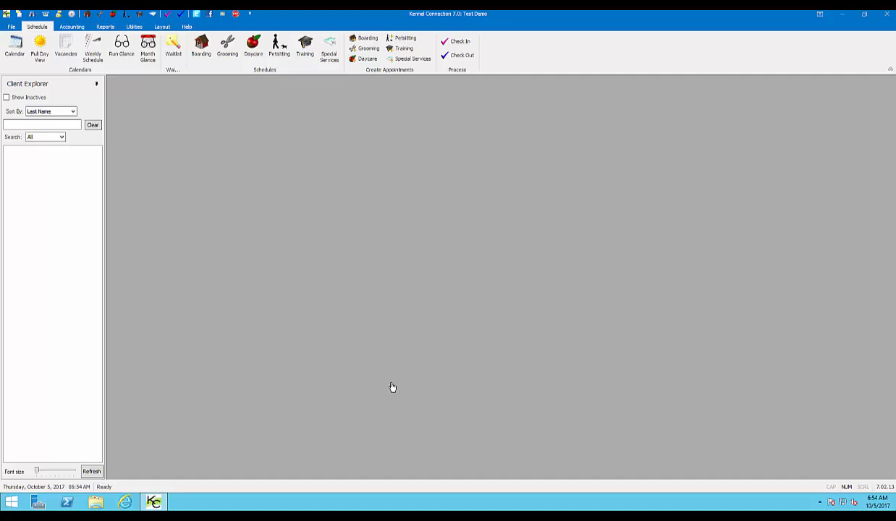
Switch to File Explorer and open the network file sharing settings of the KC7 folder on Local Disk (C:)
click(95, 501)
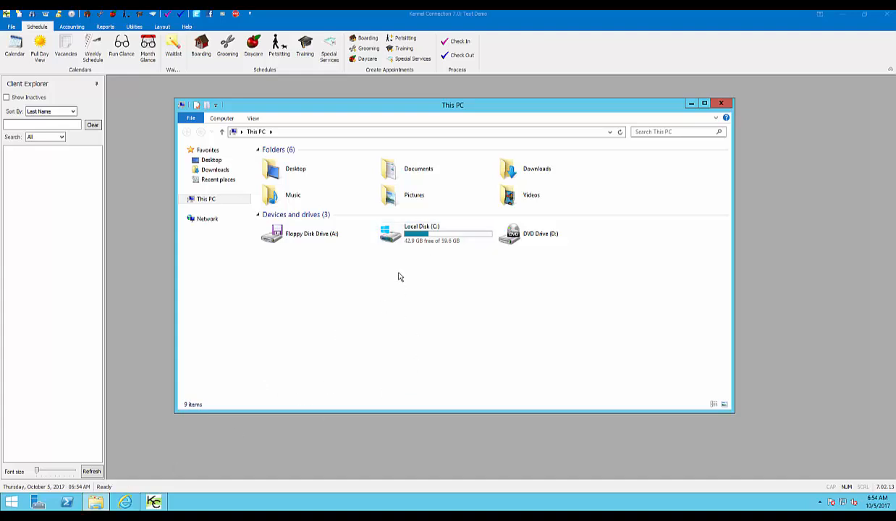
double_click(420, 227)
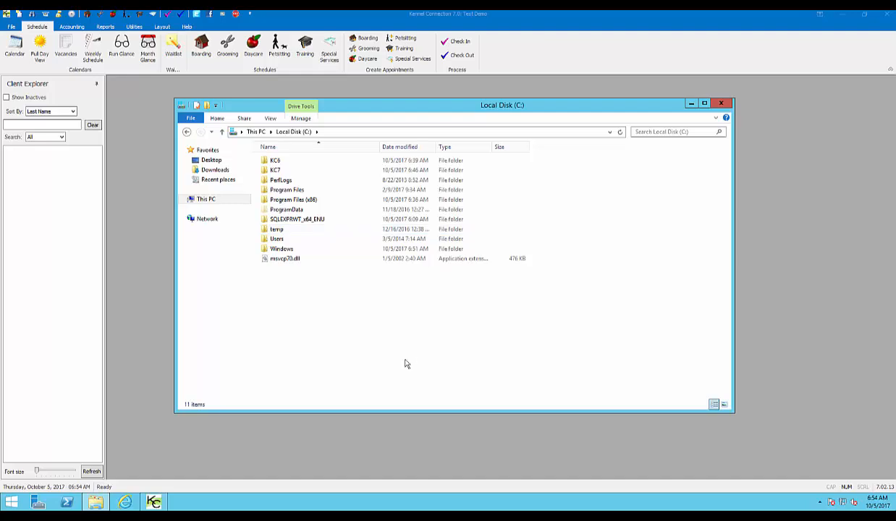
right_click(281, 172)
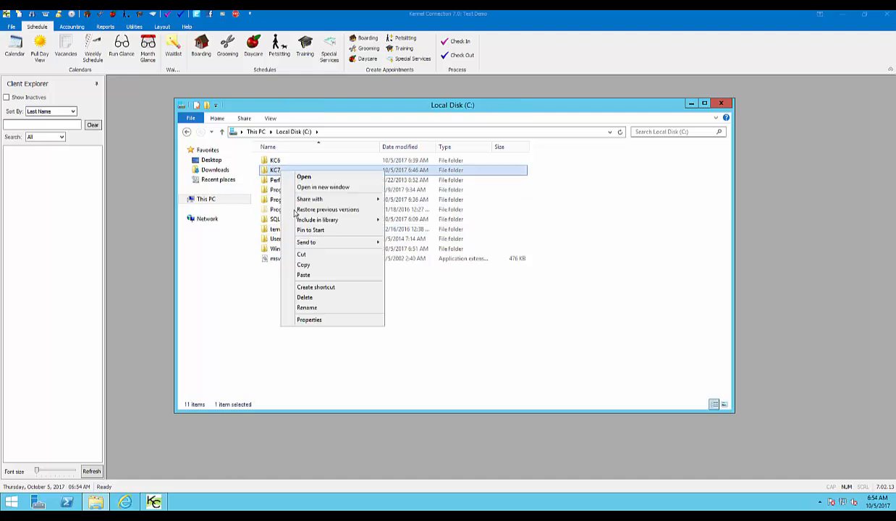
click(337, 323)
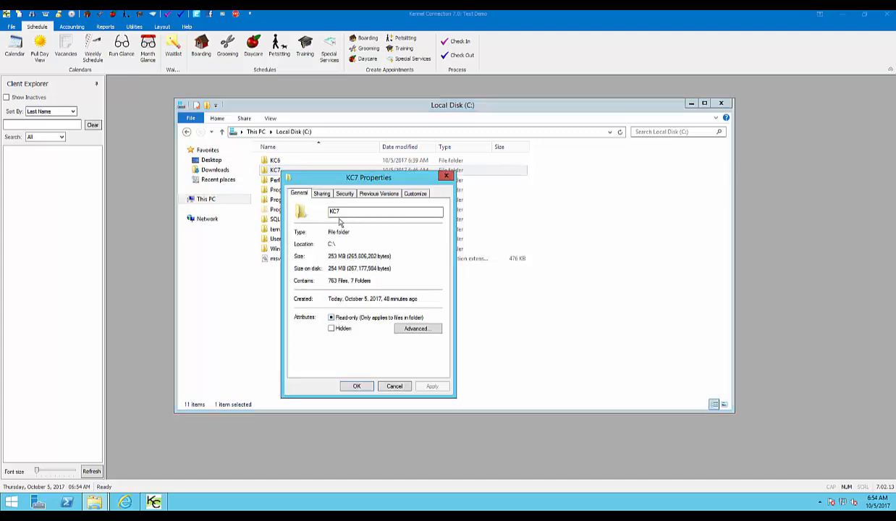
click(323, 194)
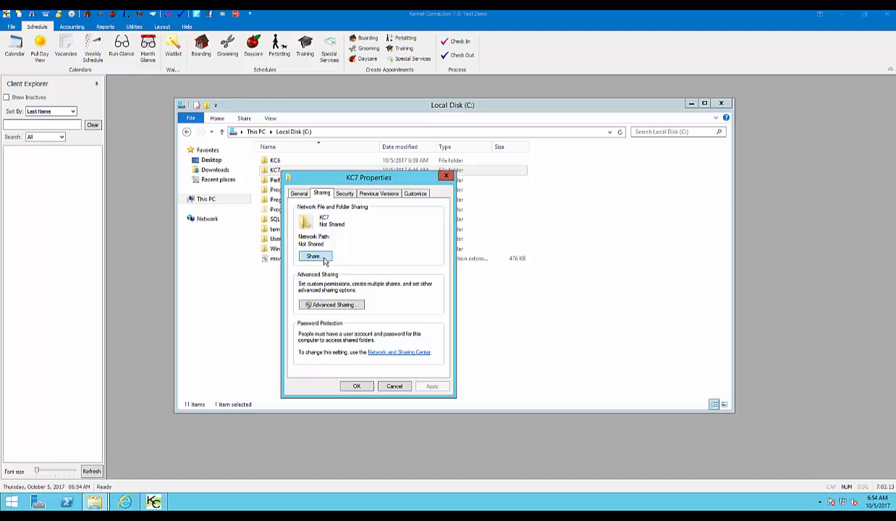
click(314, 257)
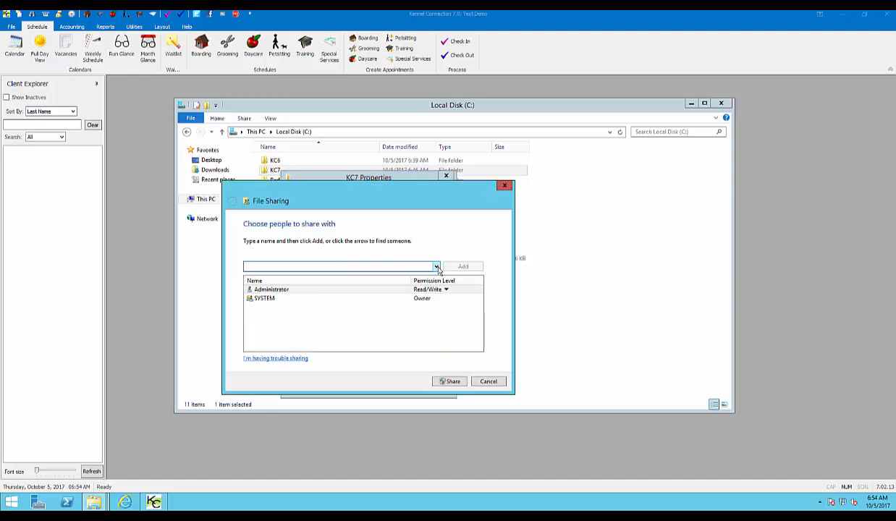
Share the KC7 folder with Everyone at the Read/Write permission level and close its properties
click(437, 267)
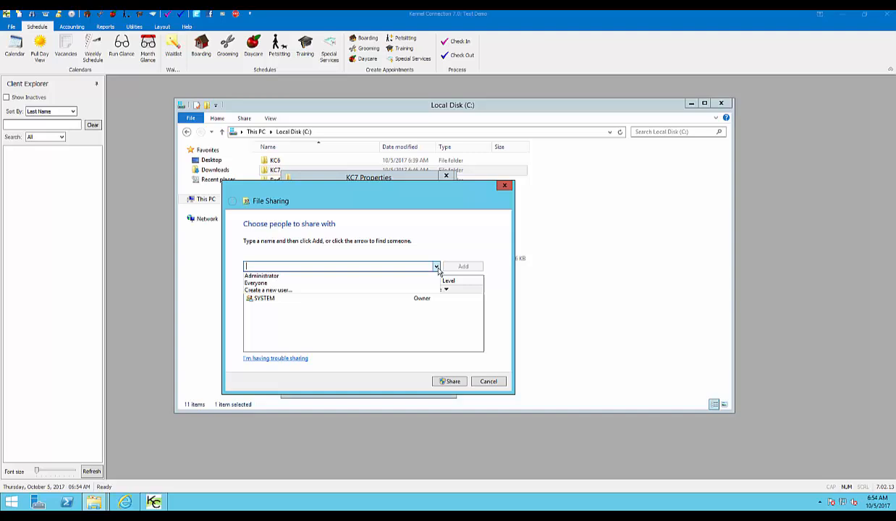
click(291, 289)
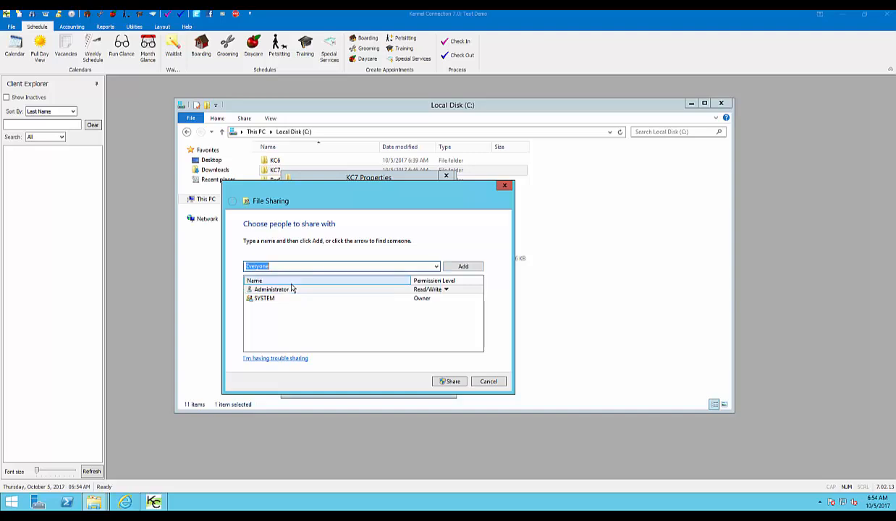
click(463, 267)
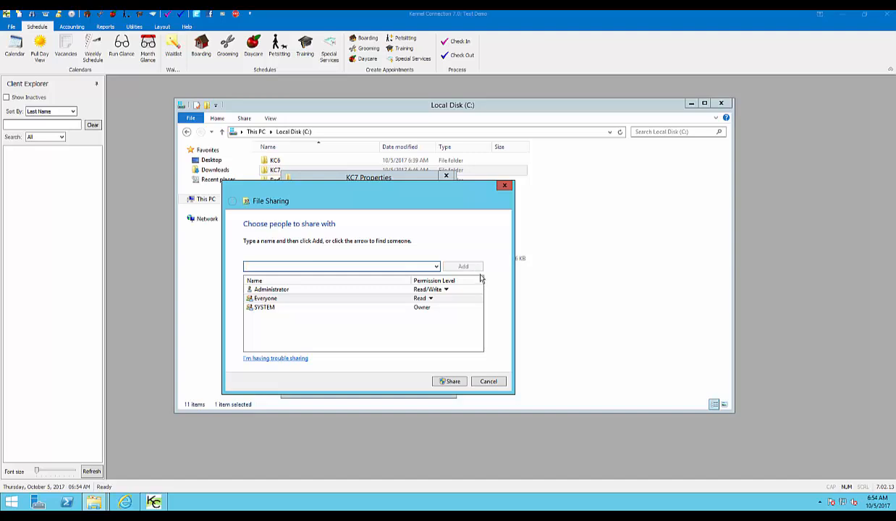
click(429, 298)
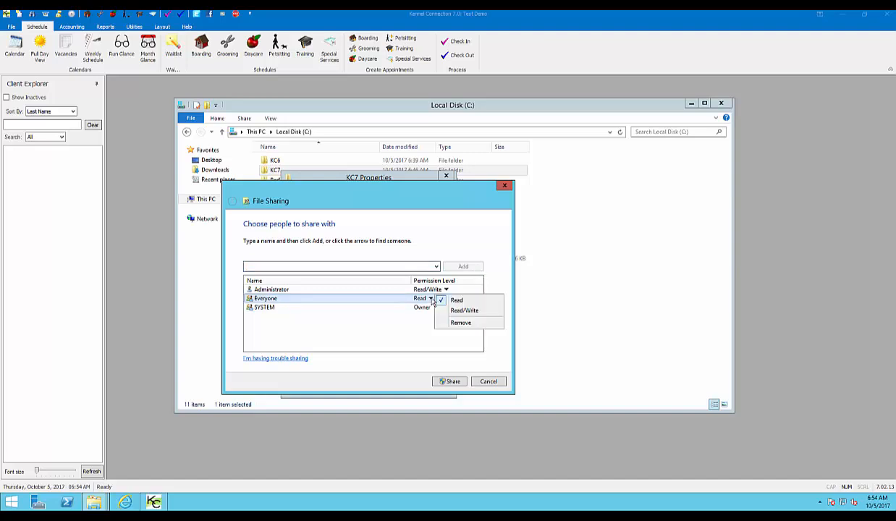
click(473, 316)
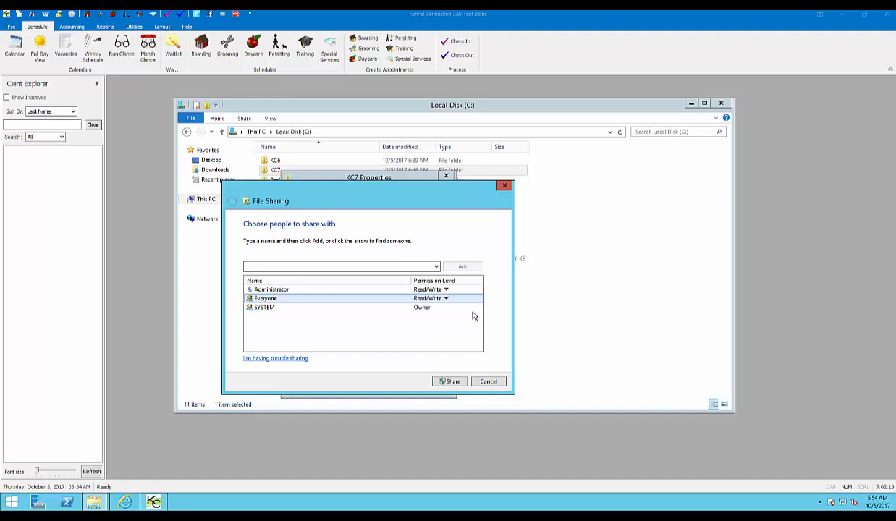
click(452, 383)
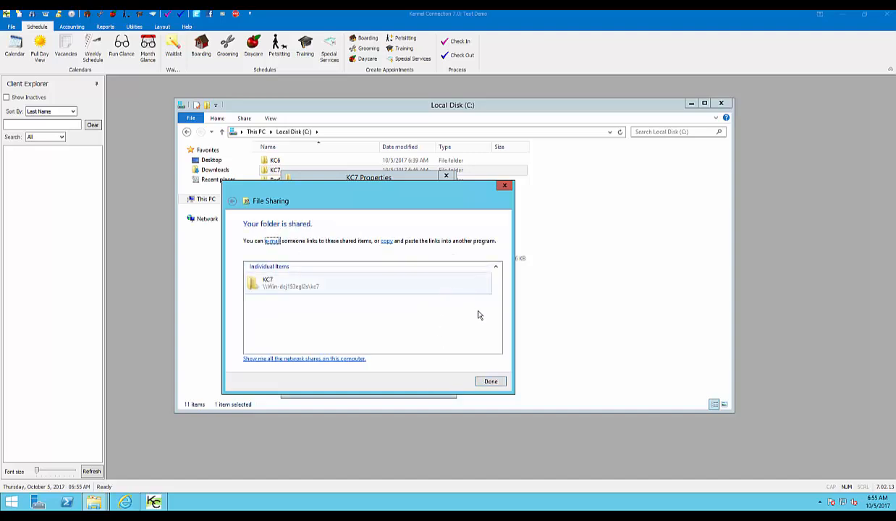
click(496, 385)
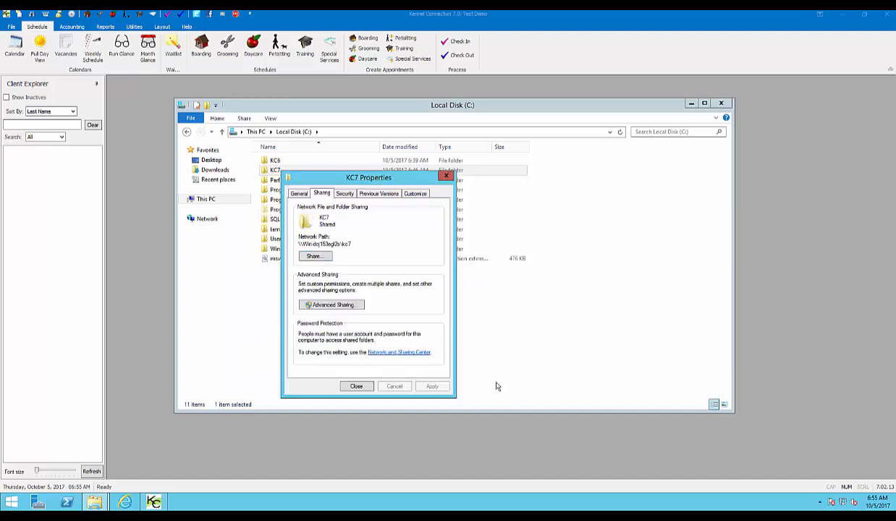
click(356, 386)
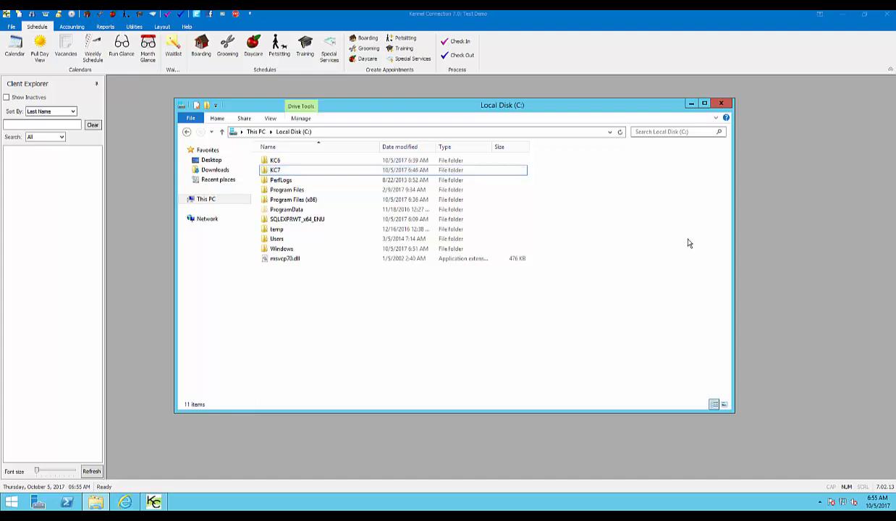
Close the Local Disk (C:) window and exit Kennel Connection, confirming the exit
click(720, 104)
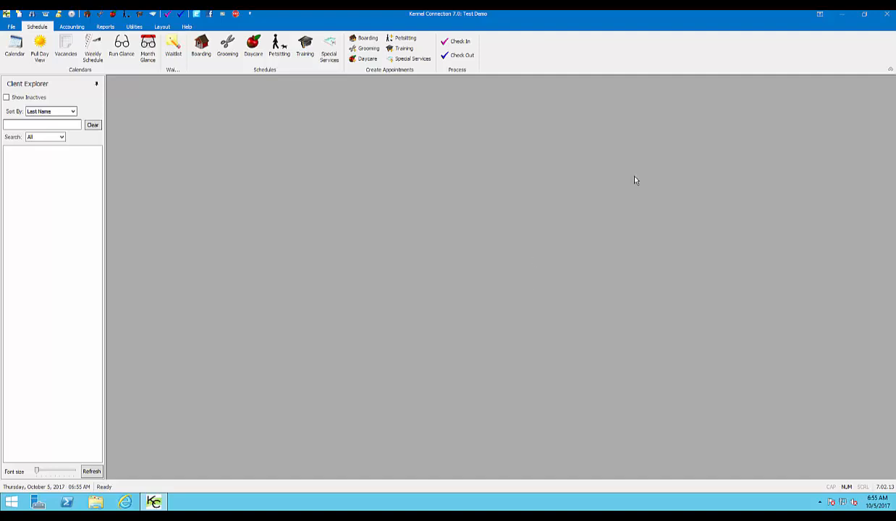
click(886, 15)
click(552, 289)
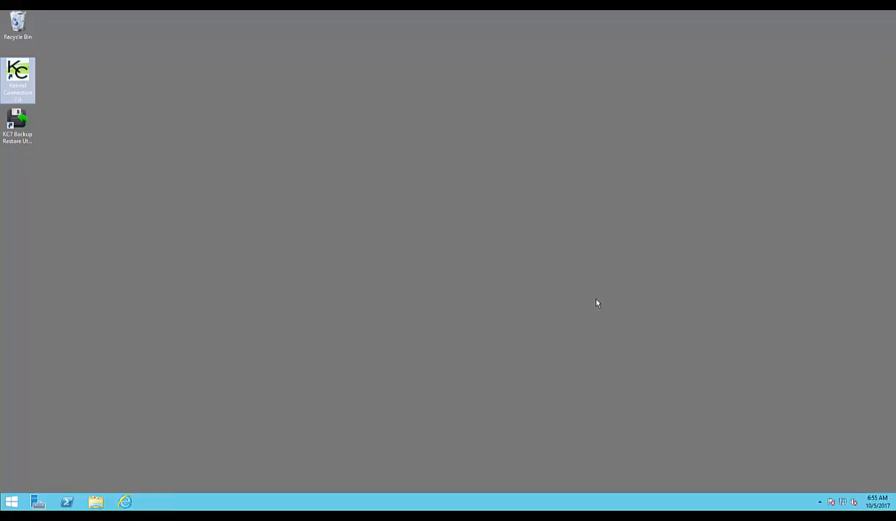